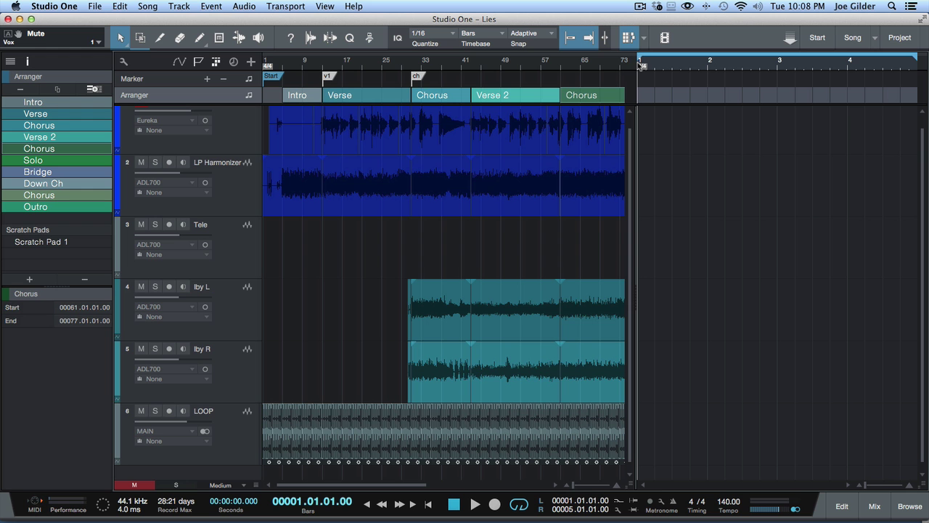
Hide the scratch pad, try moving the Intro section to after the Verse in the arranger track, and undo the move.
{"action": "left_click", "coordinate": [628, 37]}
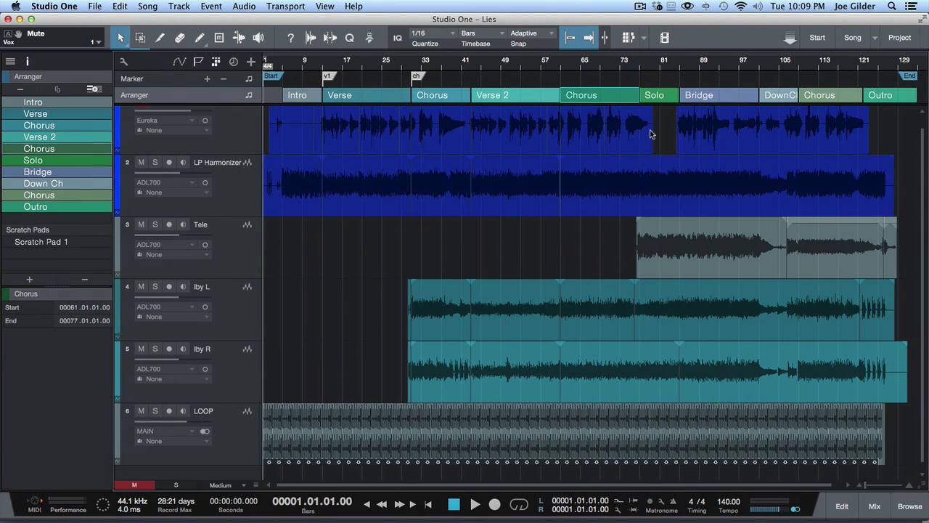
{"action": "left_click", "coordinate": [348, 99]}
{"action": "left_click", "coordinate": [454, 101]}
{"action": "left_click", "coordinate": [507, 100]}
{"action": "left_click", "coordinate": [372, 100], "text": "super"}
{"action": "left_click_drag", "start_coordinate": [296, 97], "coordinate": [411, 103]}
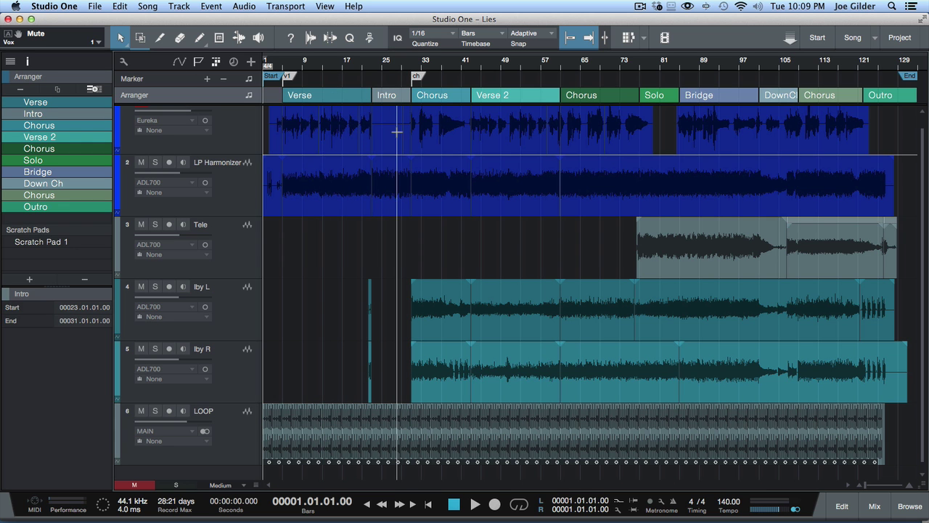
{"action": "key", "text": "super+z"}
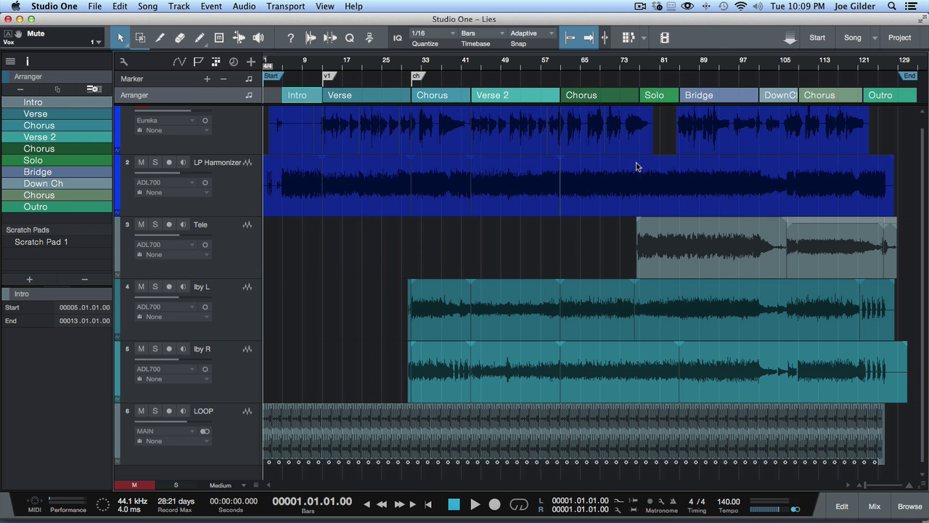
Show the scratch pad and copy the Verse, Chorus and Verse 2 sections into it from the main arrangement.
{"action": "left_click", "coordinate": [629, 38]}
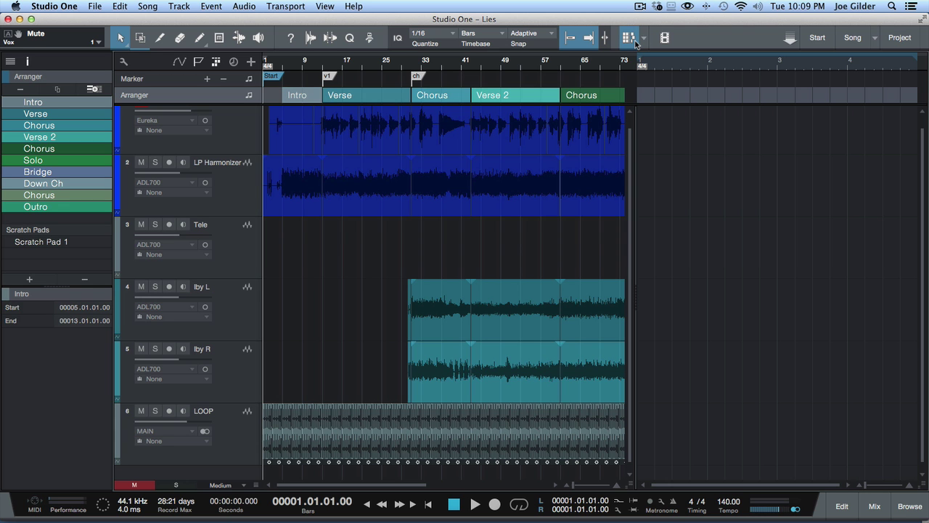
{"action": "left_click", "coordinate": [366, 96]}
{"action": "left_click", "coordinate": [426, 95]}
{"action": "left_click", "coordinate": [484, 95]}
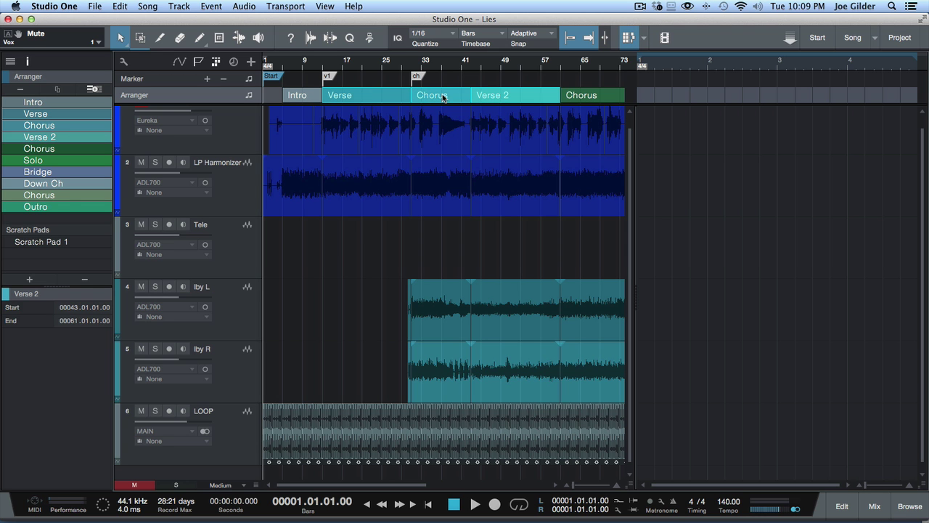
{"action": "left_click_drag", "start_coordinate": [488, 99], "coordinate": [701, 102]}
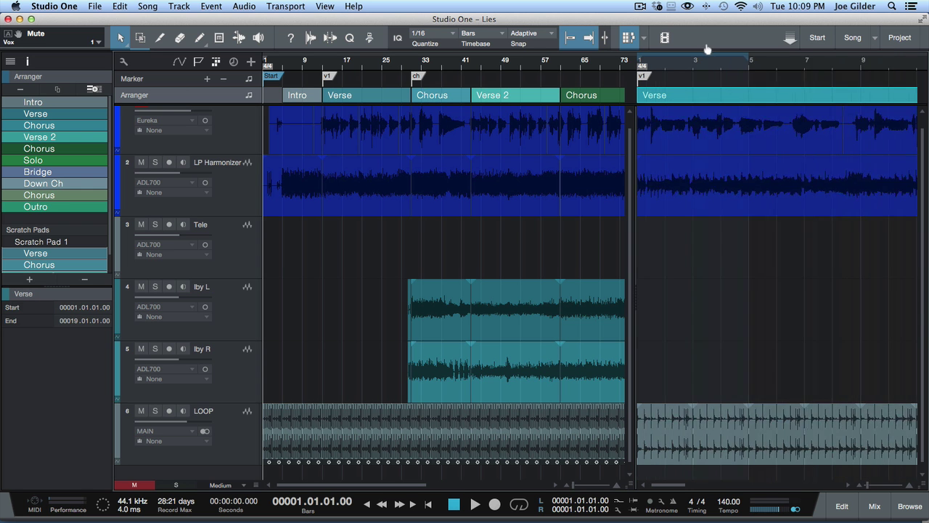
Hide and show the scratch pad again, and widen it beside the main arrangement.
{"action": "left_click", "coordinate": [629, 38]}
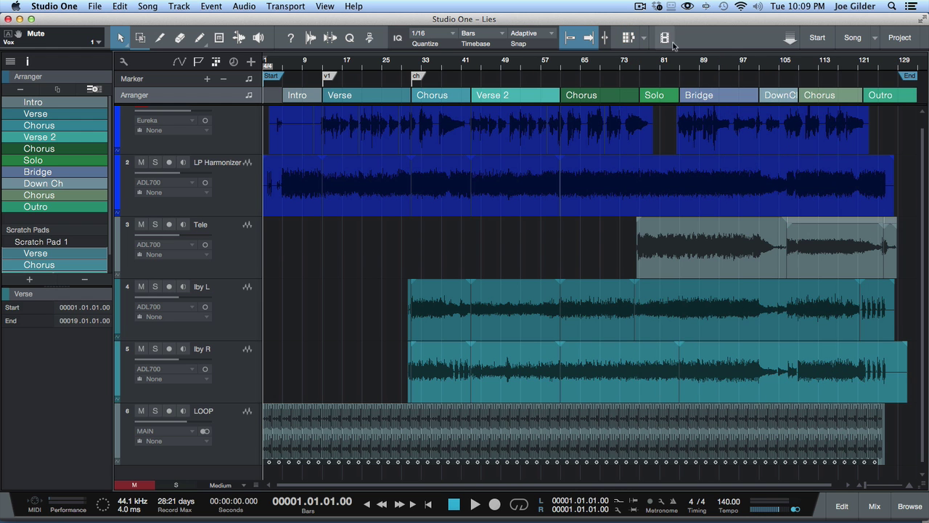
{"action": "left_click", "coordinate": [625, 40]}
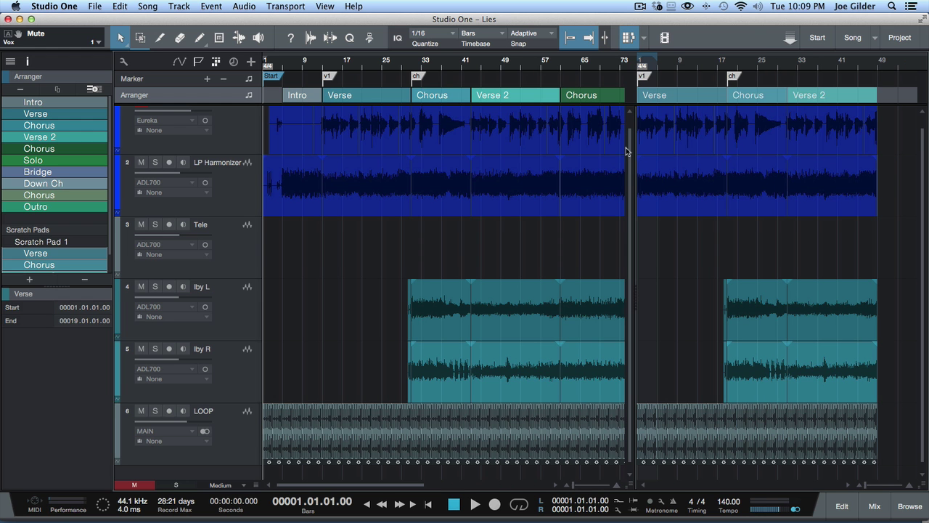
{"action": "scroll", "coordinate": [724, 164], "scroll_direction": "down", "scroll_amount": 1}
{"action": "scroll", "coordinate": [724, 164], "scroll_direction": "up", "scroll_amount": 2}
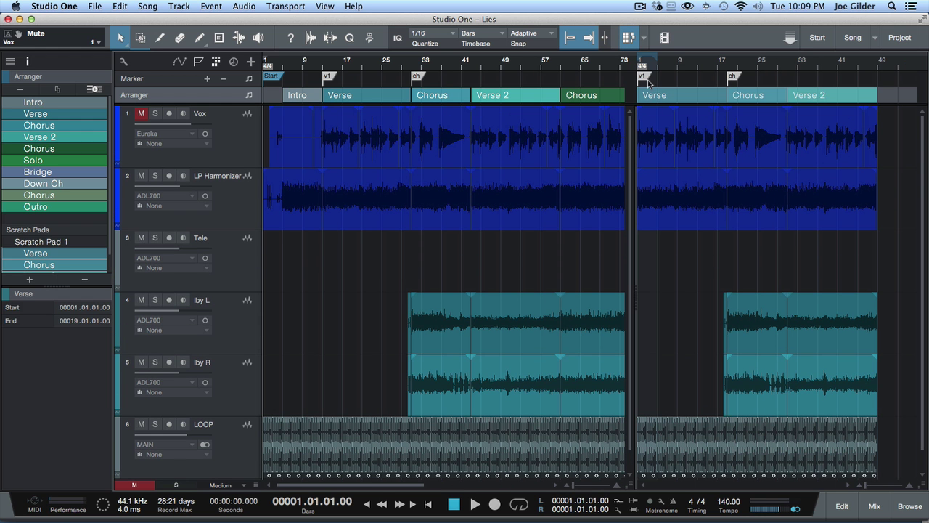
{"action": "left_click", "coordinate": [752, 157]}
{"action": "key", "text": "Right"}
{"action": "left_click_drag", "start_coordinate": [635, 168], "coordinate": [408, 161]}
{"action": "scroll", "coordinate": [338, 294], "scroll_direction": "right", "scroll_amount": 10}
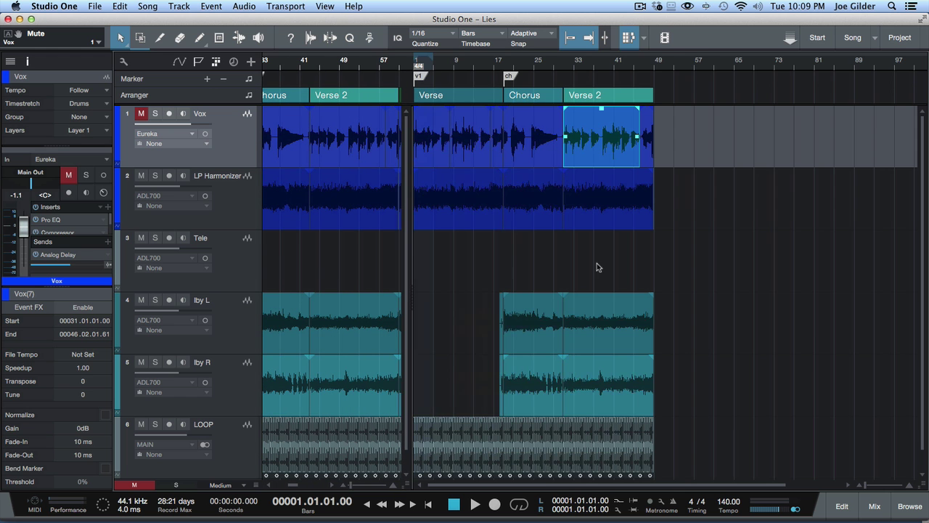
Narrow the scratch pad slightly and move its Verse 2 section ahead of the Chorus.
{"action": "left_click_drag", "start_coordinate": [410, 249], "coordinate": [506, 189]}
{"action": "left_click", "coordinate": [624, 93]}
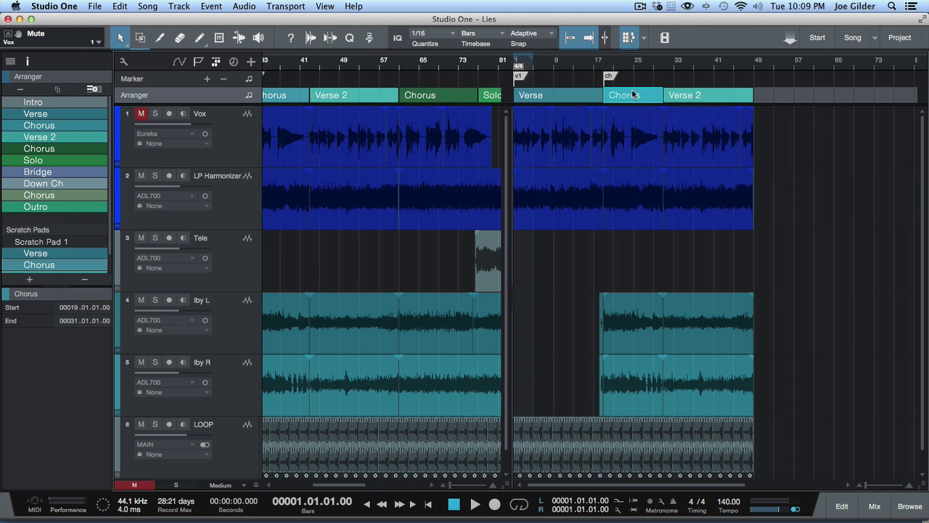
{"action": "left_click_drag", "start_coordinate": [681, 95], "coordinate": [610, 99]}
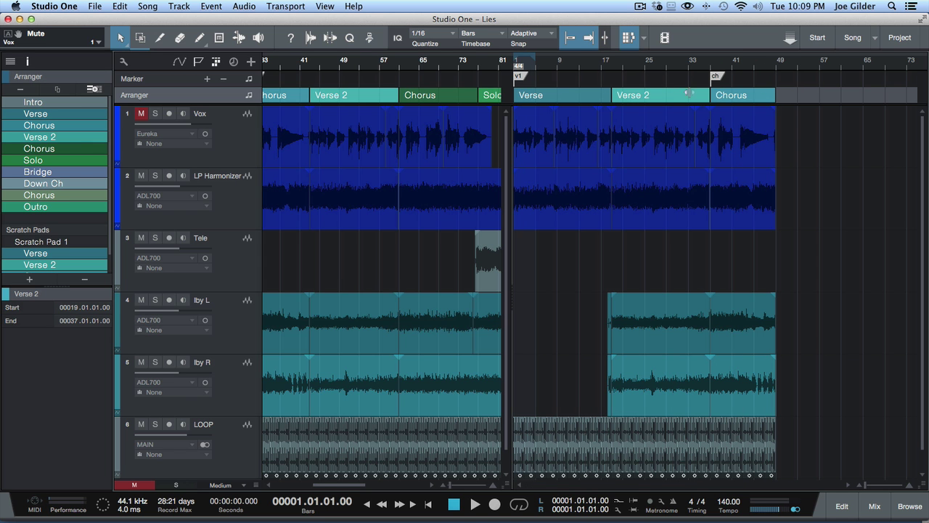
Play the scratch pad from bar 16 and from bar 36 to audition the transitions into Verse 2 and the Chorus.
{"action": "left_click", "coordinate": [573, 67]}
{"action": "left_click", "coordinate": [595, 67]}
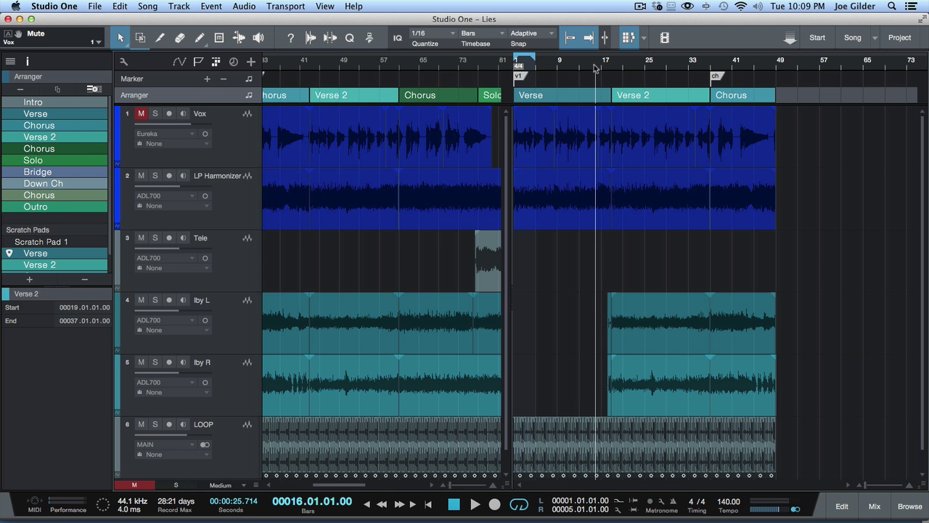
{"action": "key", "text": "space"}
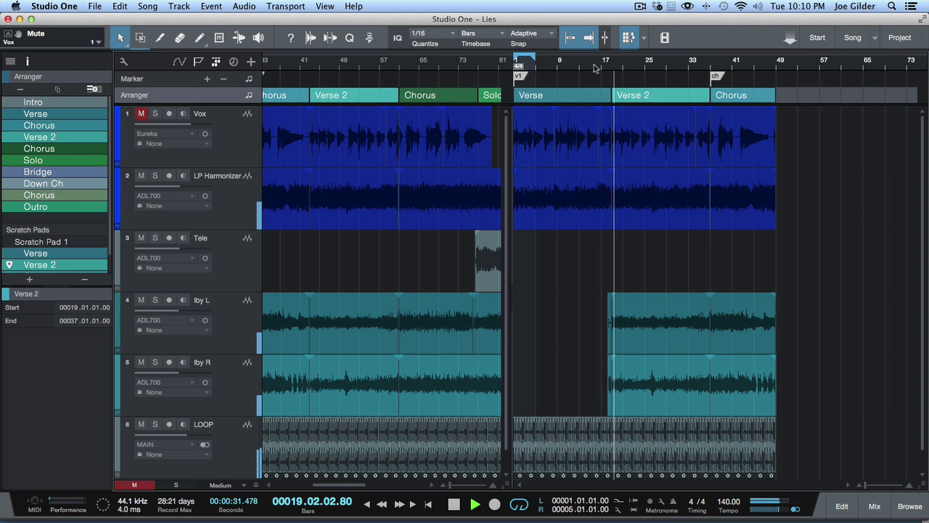
{"action": "key", "text": "space"}
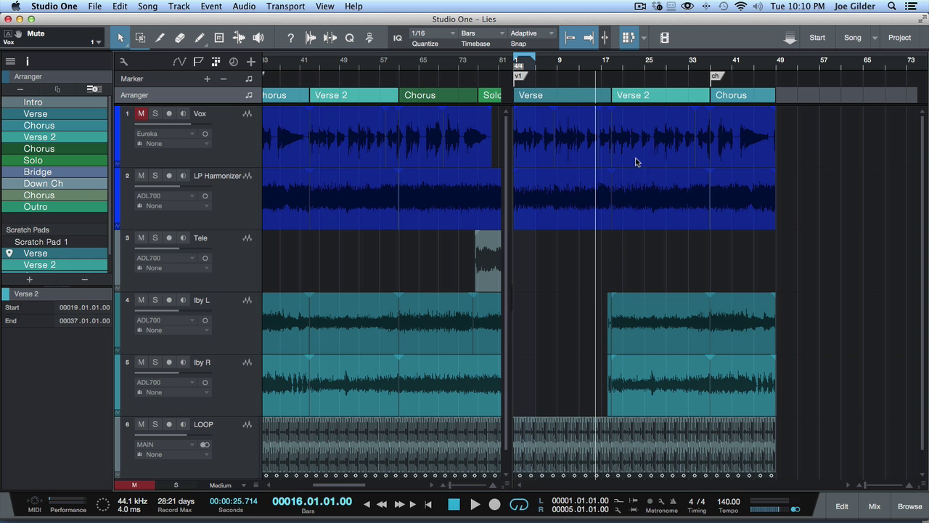
{"action": "left_click", "coordinate": [702, 65]}
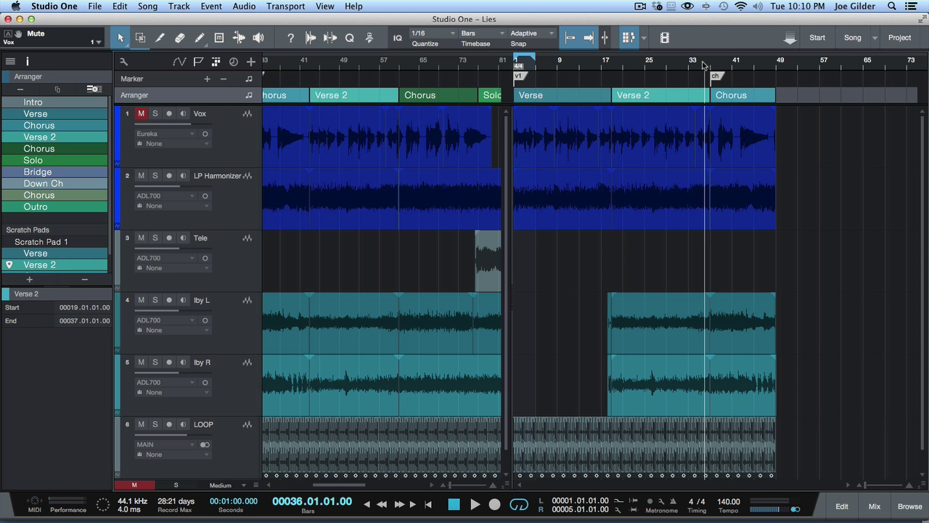
{"action": "key", "text": "space"}
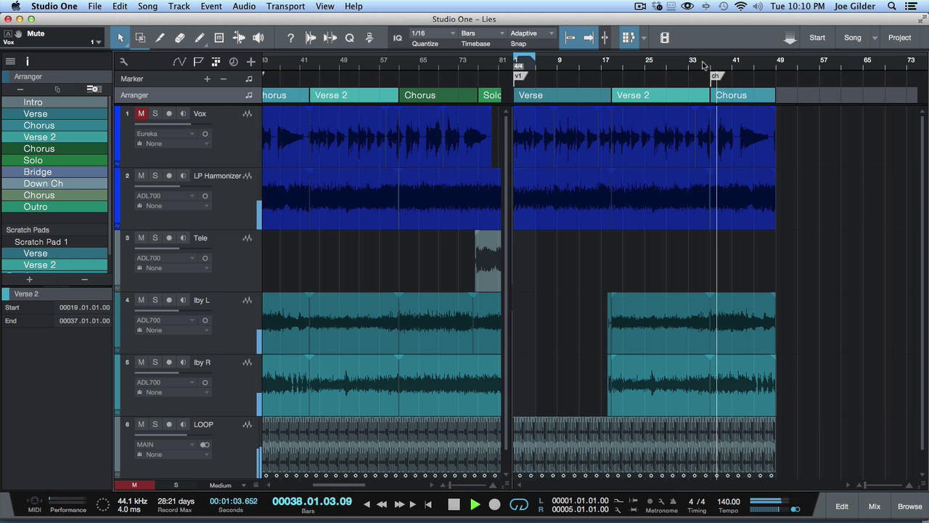
{"action": "key", "text": "space"}
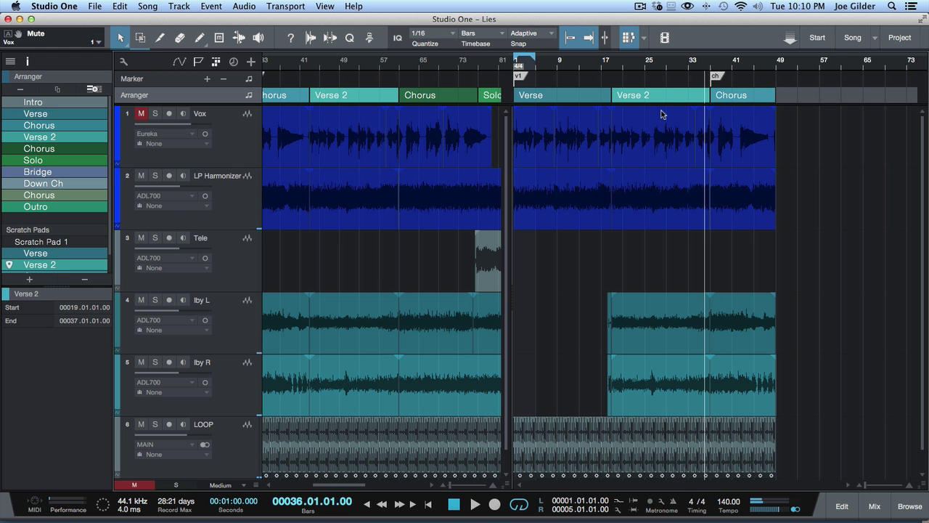
Split the scratch pad's Verse section at bar 17 so its last two bars form a separate section.
{"action": "left_click", "coordinate": [598, 99]}
{"action": "left_click_drag", "start_coordinate": [602, 63], "coordinate": [602, 85]}
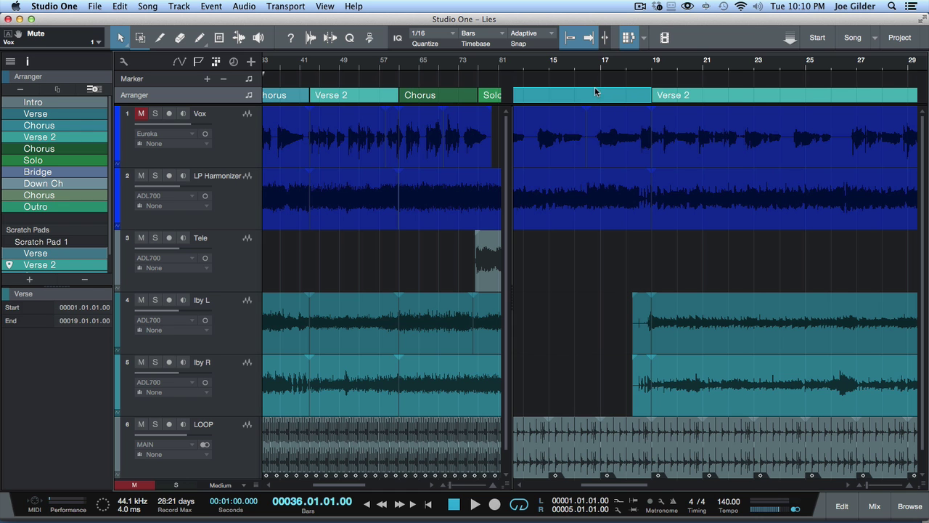
{"action": "left_click", "coordinate": [596, 64]}
{"action": "key", "text": "space"}
{"action": "key", "text": "space"}
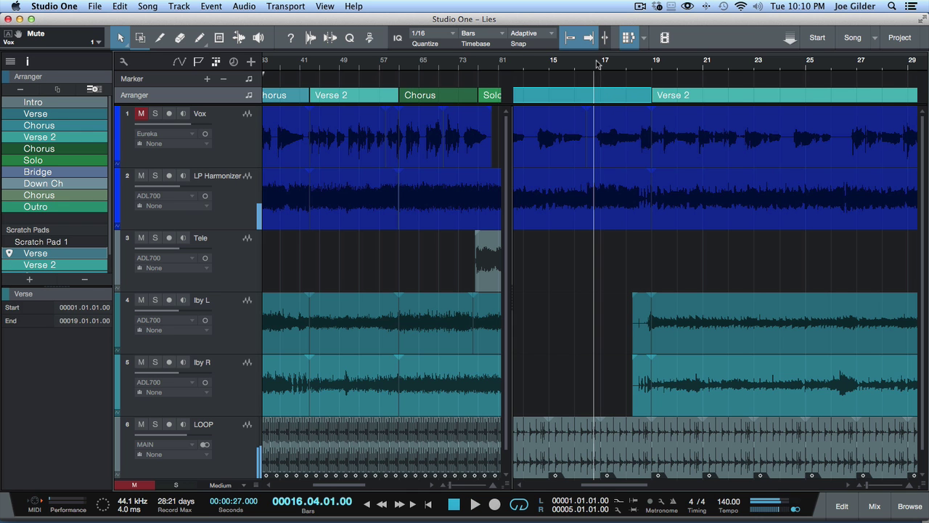
{"action": "left_click_drag", "start_coordinate": [605, 94], "coordinate": [655, 95]}
{"action": "left_click", "coordinate": [625, 97]}
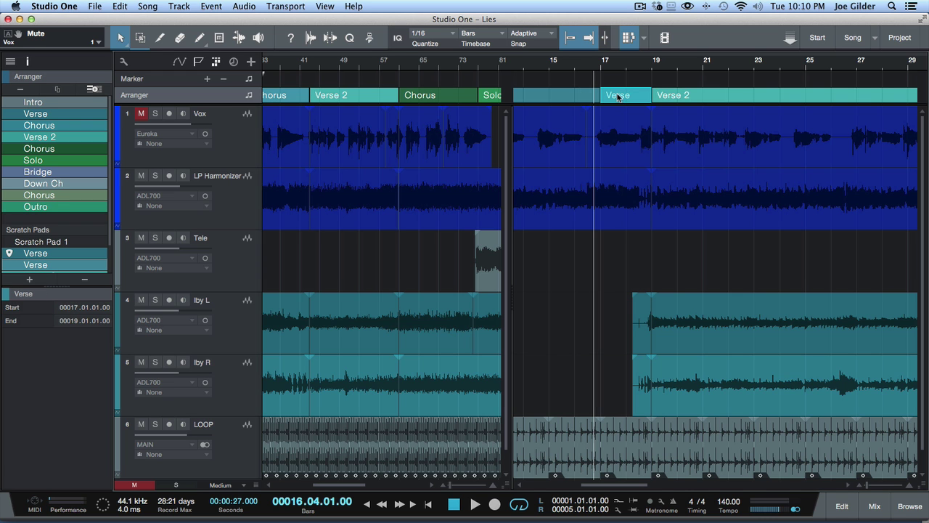
Rename the two-bar section split off from the scratch pad's Verse as "1 bar turn".
{"action": "double_click", "coordinate": [37, 264]}
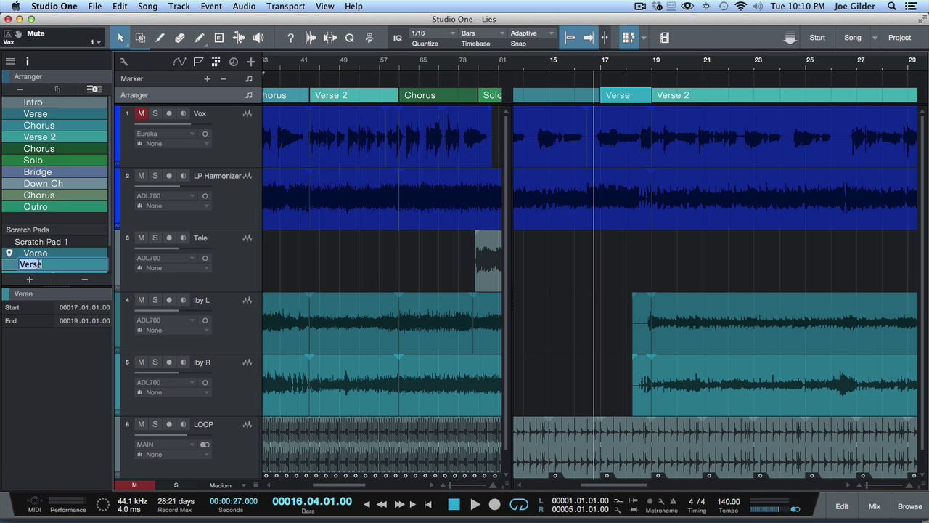
{"action": "type", "text": "1 bar turn"}
{"action": "key", "text": "Return"}
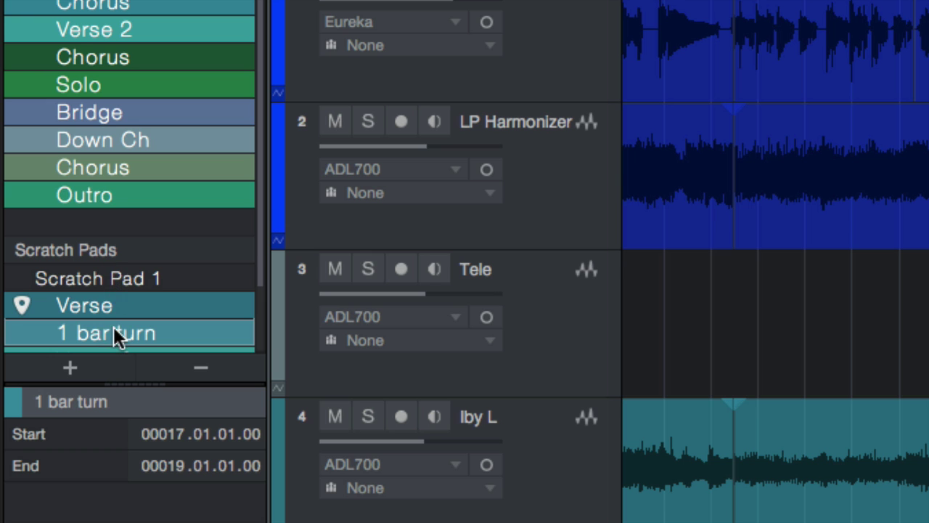
Rename Scratch Pad 1 as "TEST 1".
{"action": "scroll", "coordinate": [243, 210], "scroll_direction": "down", "scroll_amount": 3}
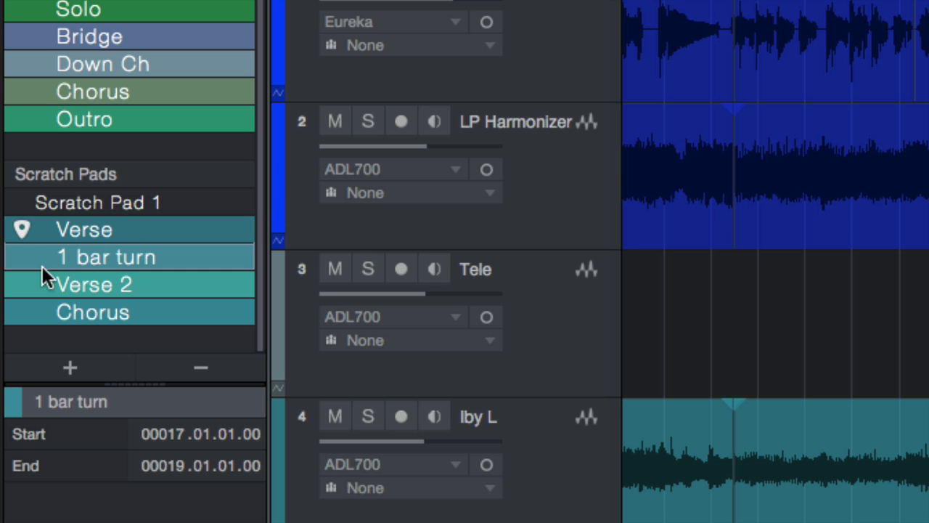
{"action": "double_click", "coordinate": [97, 199]}
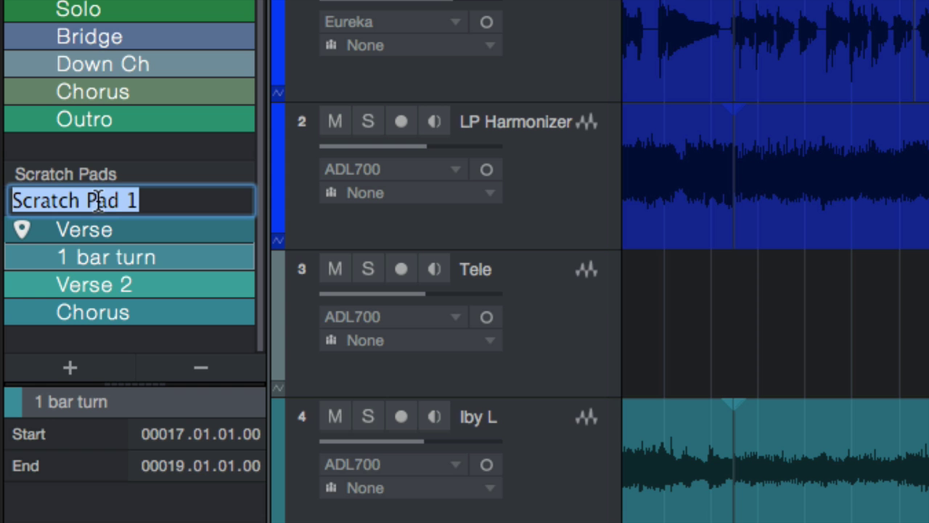
{"action": "type", "text": "TEST 1"}
{"action": "key", "text": "Return"}
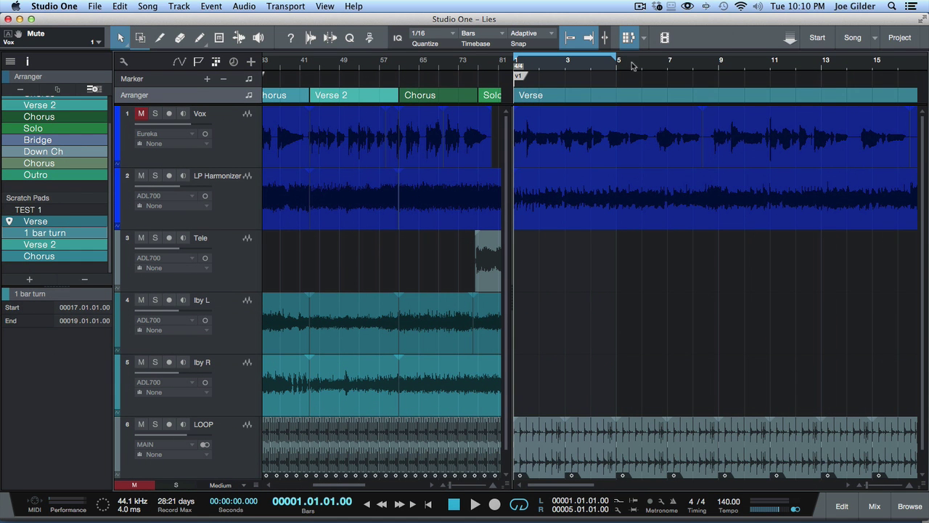
Move the "1 bar turn" section between Verse 2 and the Chorus, and place a copy of it between the Verse and Verse 2.
{"action": "key", "text": "shift+f"}
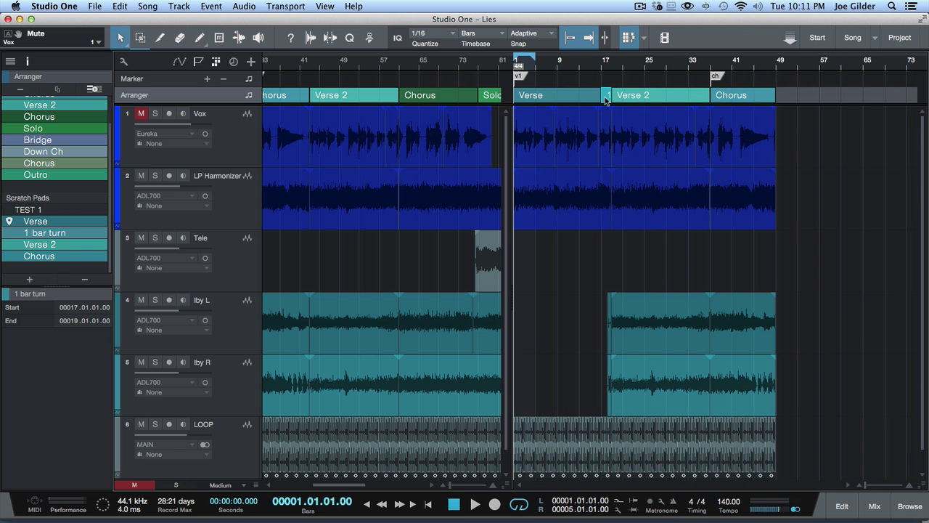
{"action": "left_click_drag", "start_coordinate": [713, 106], "coordinate": [706, 93]}
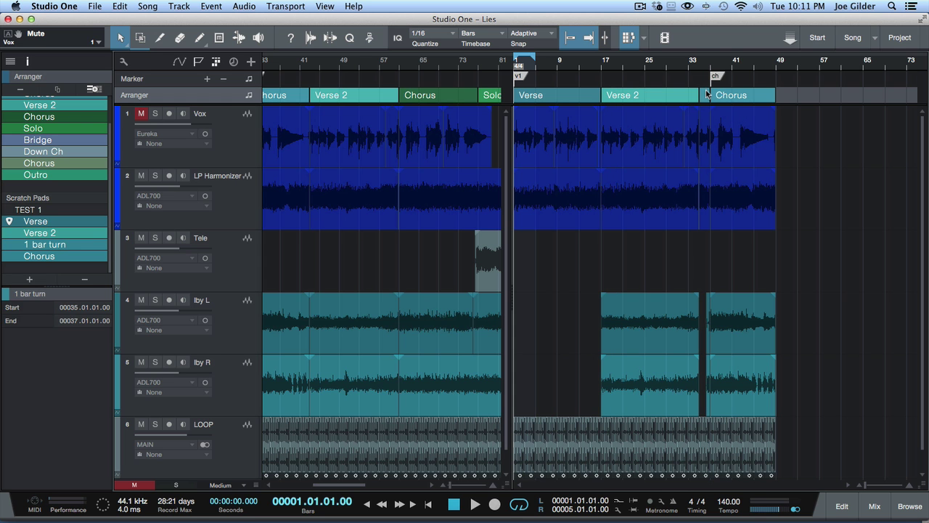
{"action": "left_click_drag", "start_coordinate": [702, 99], "coordinate": [597, 98]}
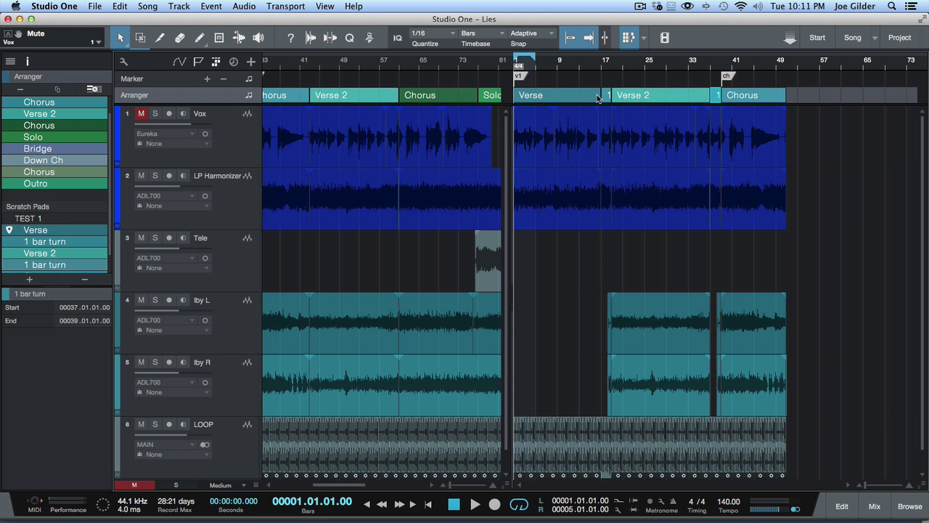
Play the scratch pad from just before the first "1 bar turn" to audition the transition from the Verse into Verse 2.
{"action": "left_click", "coordinate": [619, 99]}
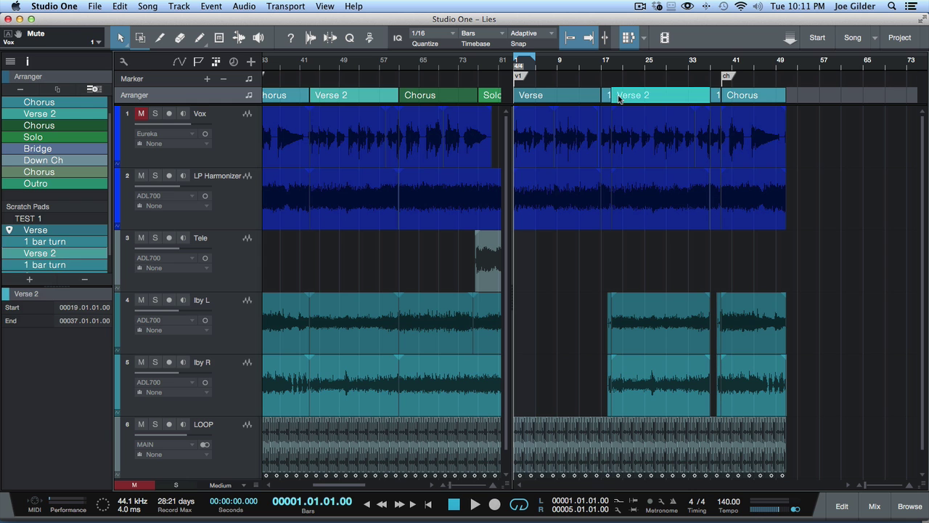
{"action": "left_click", "coordinate": [567, 138]}
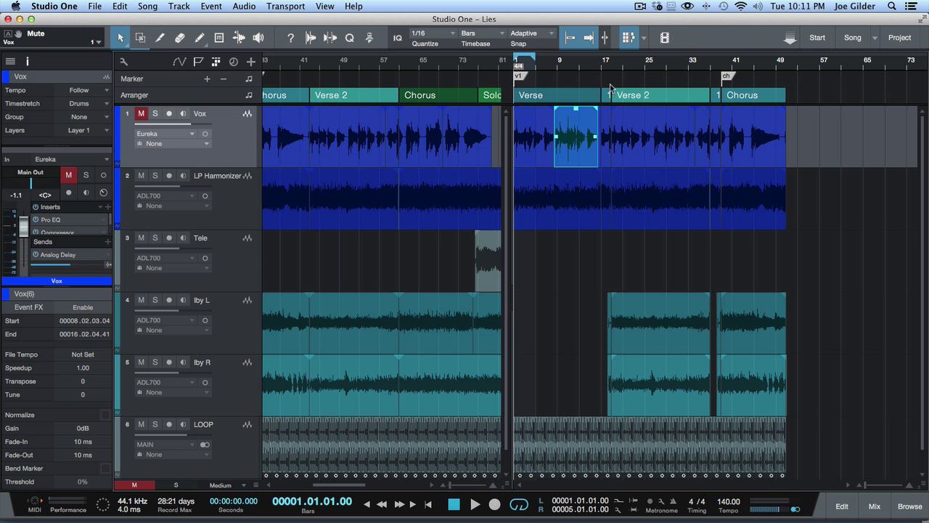
{"action": "left_click", "coordinate": [595, 65]}
{"action": "key", "text": "space"}
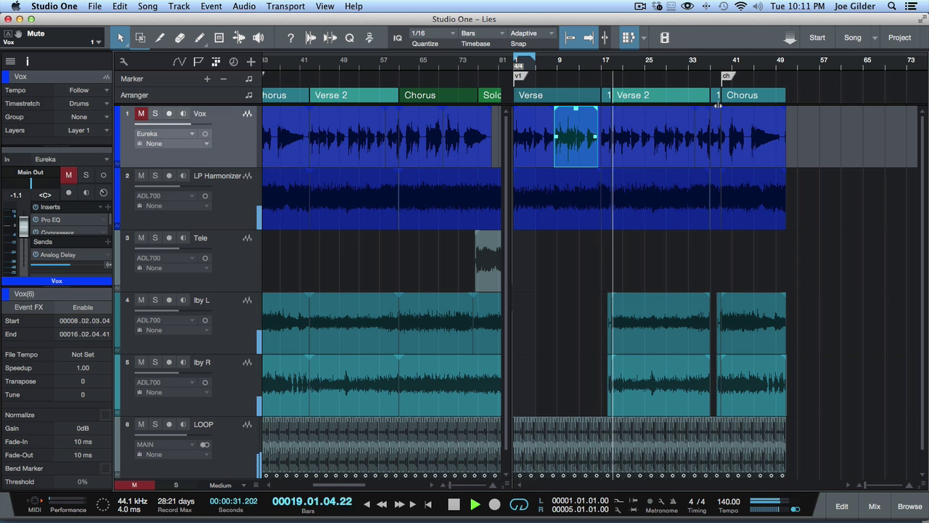
{"action": "key", "text": "space"}
Play the scratch pad from near bar 33 to audition Verse 2 moving through the second "1 bar turn" into the Chorus.
{"action": "left_click", "coordinate": [695, 63]}
{"action": "key", "text": "e"}
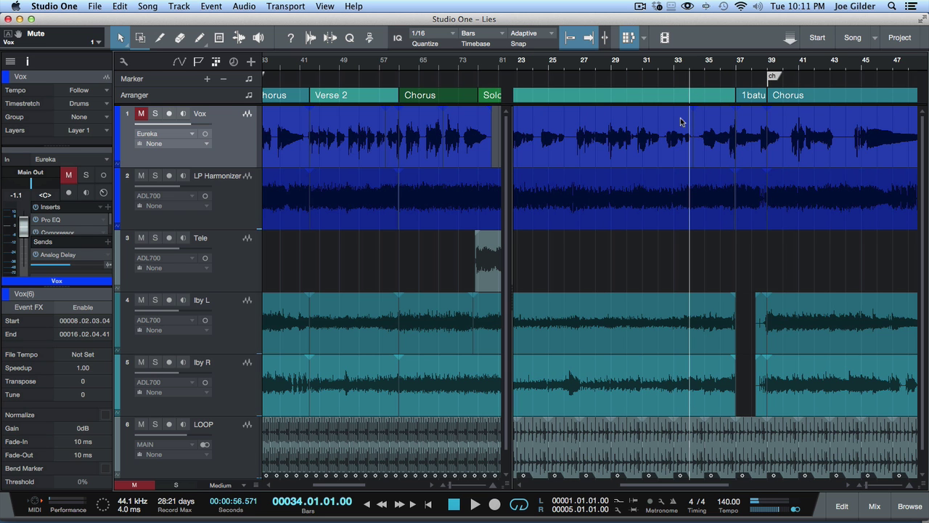
{"action": "left_click", "coordinate": [677, 71]}
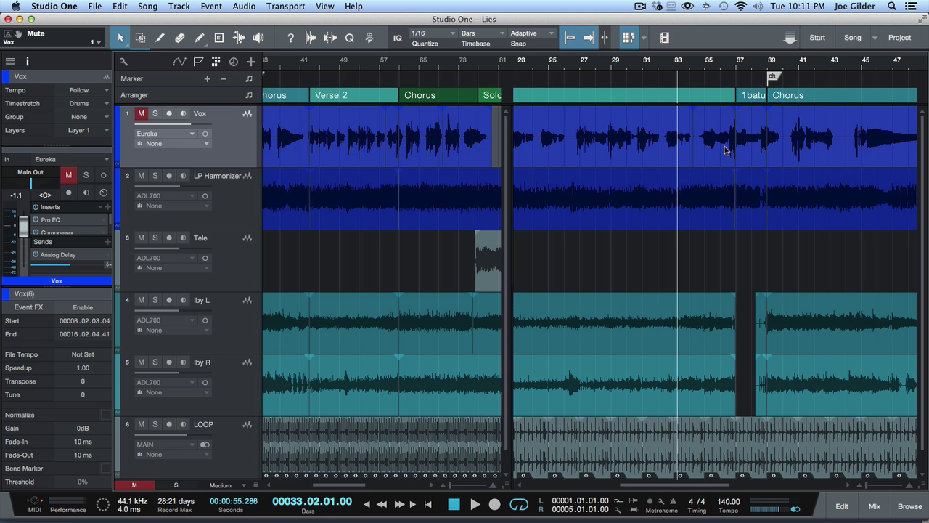
{"action": "key", "text": "space"}
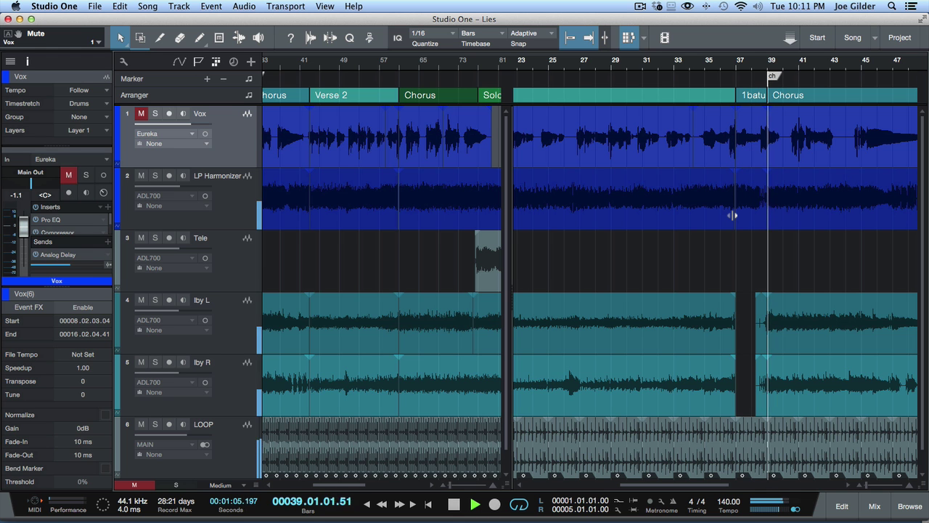
{"action": "key", "text": "space"}
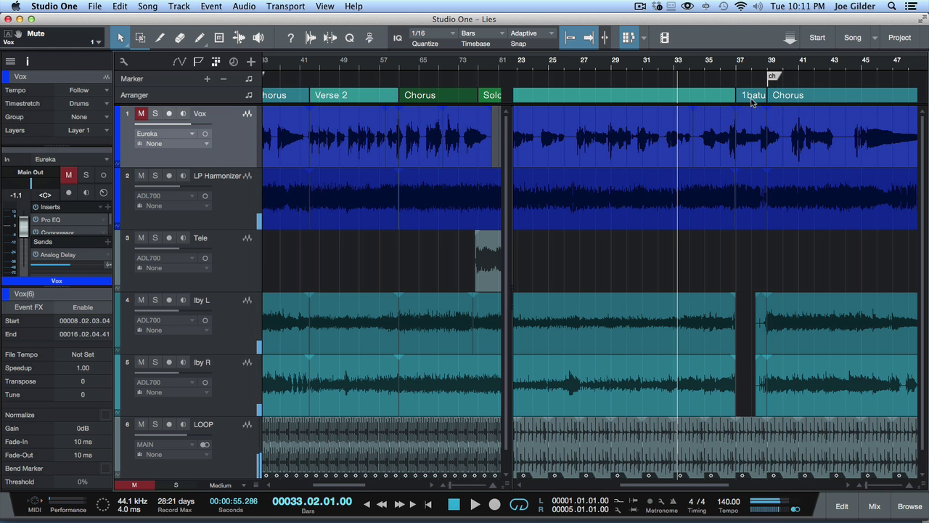
{"action": "left_click", "coordinate": [753, 102]}
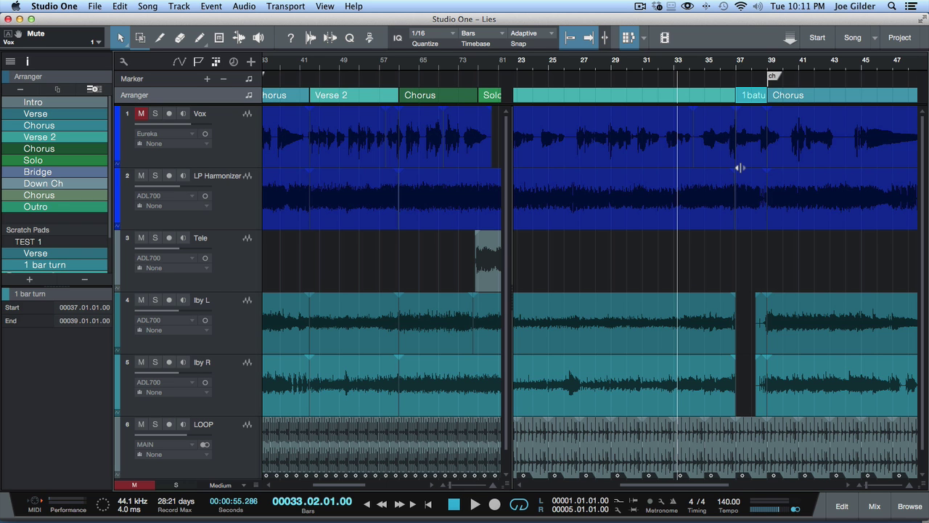
{"action": "key", "text": "Delete"}
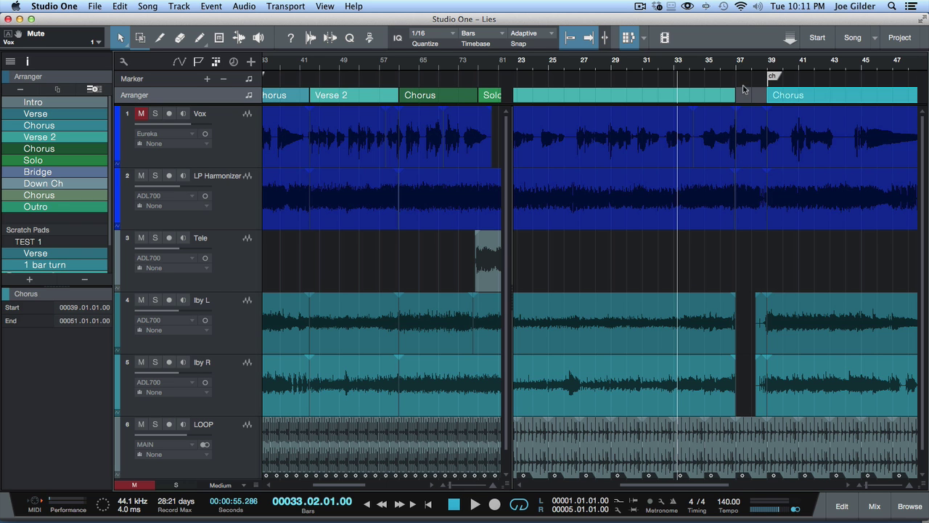
{"action": "key", "text": "super+z"}
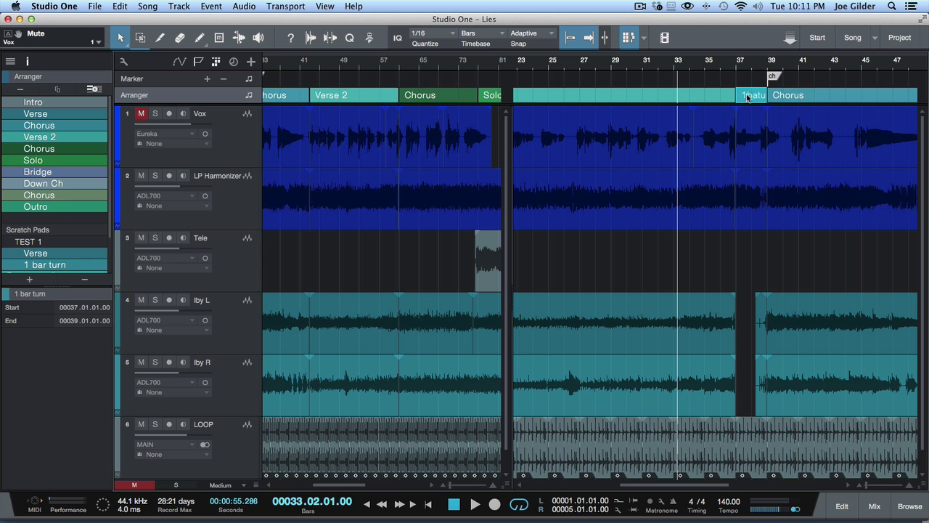
Delete all events in the "1 bar turn" before the scratch pad's Chorus, and remove that arranger section as well.
{"action": "mouse_move", "coordinate": [748, 97]}
{"action": "left_mouse_down"}
{"action": "mouse_move", "coordinate": [744, 120]}
{"action": "mouse_move", "coordinate": [747, 100]}
{"action": "left_mouse_up"}
{"action": "right_click", "coordinate": [747, 100]}
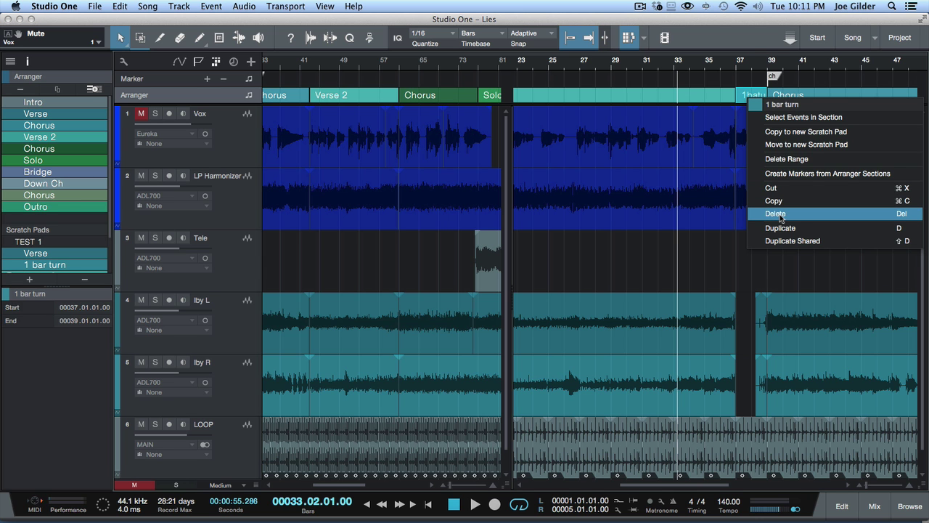
{"action": "left_click", "coordinate": [800, 118]}
{"action": "key", "text": "Delete"}
{"action": "left_click", "coordinate": [800, 121]}
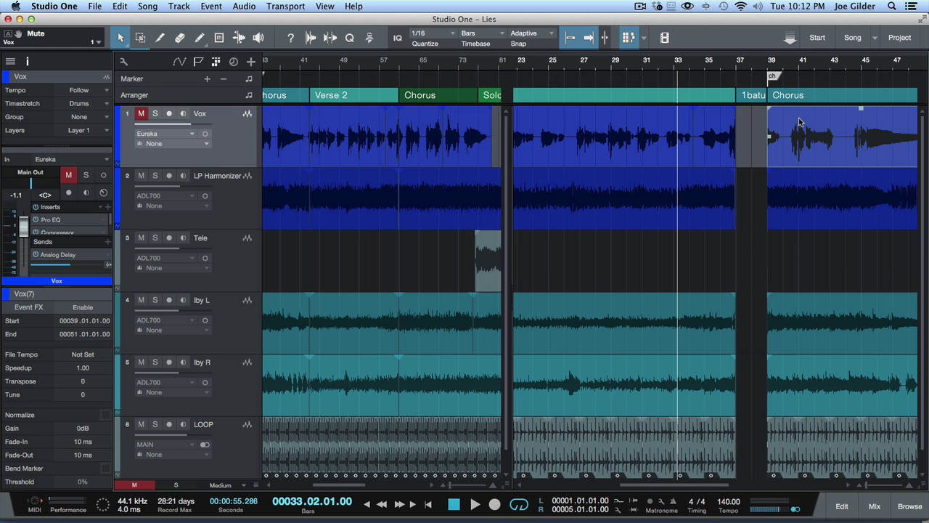
{"action": "left_click", "coordinate": [756, 94]}
{"action": "key", "text": "Delete"}
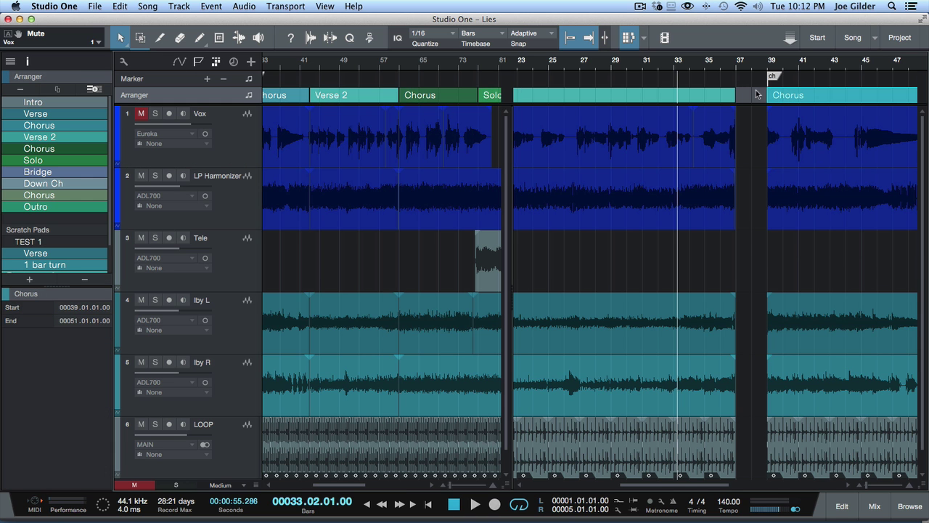
Split the last two bars of the scratch pad's Verse 2 into their own section and copy it into the gap before the Chorus.
{"action": "left_click_drag", "start_coordinate": [705, 88], "coordinate": [735, 93]}
{"action": "key", "text": "super+d"}
{"action": "left_click_drag", "start_coordinate": [813, 99], "coordinate": [784, 99]}
Play the scratch pad from about bar 33 to audition the repeated two-bar ending of Verse 2 leading into the Chorus.
{"action": "left_click", "coordinate": [693, 70]}
{"action": "left_click", "coordinate": [670, 70]}
{"action": "key", "text": "space"}
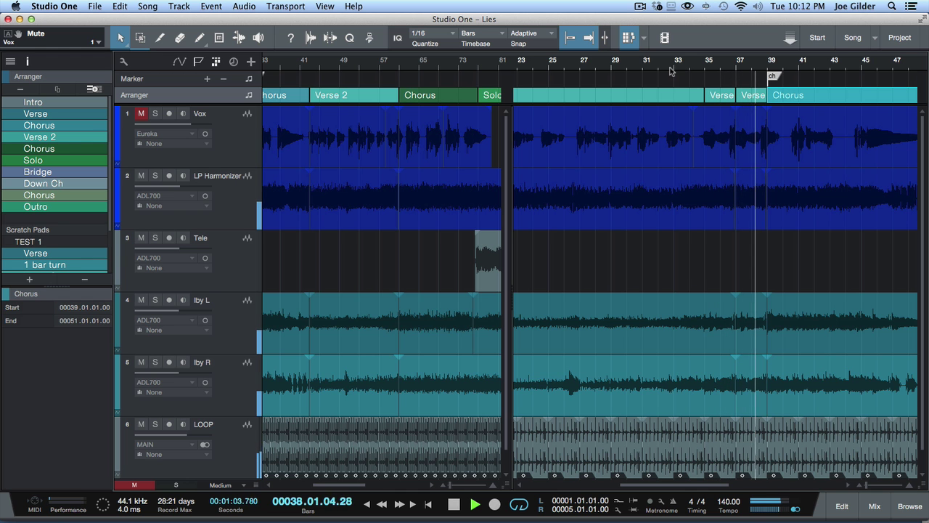
{"action": "left_click", "coordinate": [671, 70]}
{"action": "key", "text": "space"}
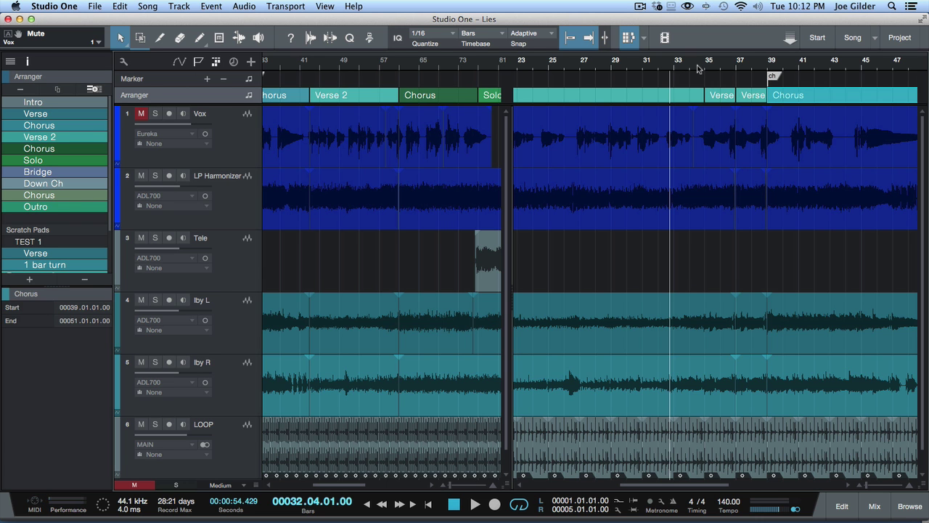
Examine the events on the individual tracks around the repeated two-bar section before the scratch pad's Chorus.
{"action": "left_click_drag", "start_coordinate": [700, 67], "coordinate": [699, 72]}
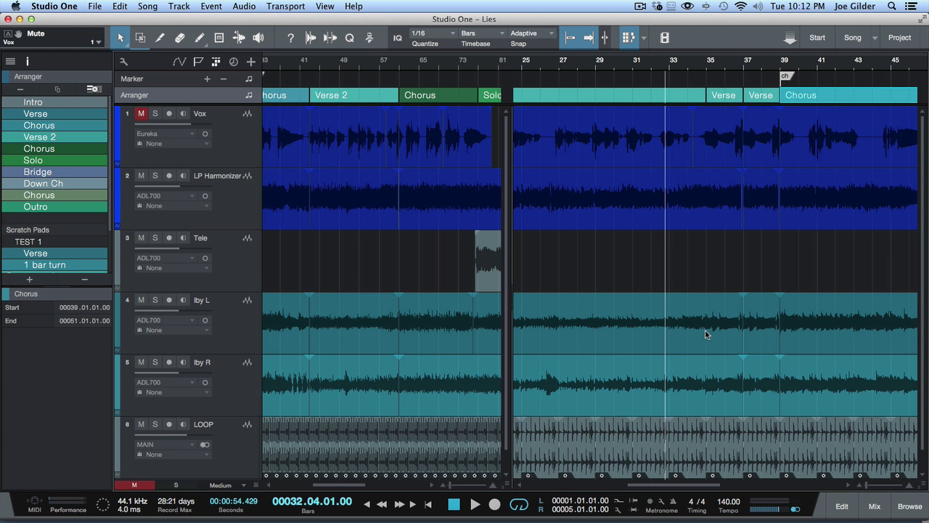
{"action": "scroll", "coordinate": [706, 352], "scroll_direction": "down", "scroll_amount": 1}
{"action": "scroll", "coordinate": [719, 424], "scroll_direction": "up", "scroll_amount": 1}
{"action": "left_click", "coordinate": [722, 425]}
{"action": "left_click", "coordinate": [730, 360]}
{"action": "left_click", "coordinate": [728, 295]}
{"action": "left_click", "coordinate": [725, 183]}
{"action": "scroll", "coordinate": [721, 182], "scroll_direction": "up", "scroll_amount": 1}
{"action": "left_click", "coordinate": [716, 133]}
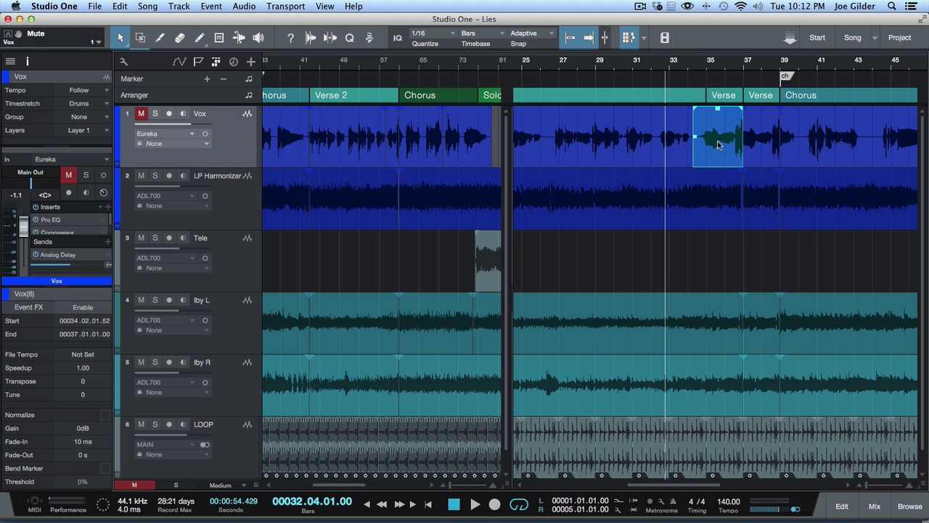
Widen the main song's arrangement area beside the scratch pad while keeping the scratch pad's sections in view.
{"action": "mouse_move", "coordinate": [727, 68]}
{"action": "left_mouse_down"}
{"action": "mouse_move", "coordinate": [726, 48]}
{"action": "mouse_move", "coordinate": [723, 58]}
{"action": "left_mouse_up"}
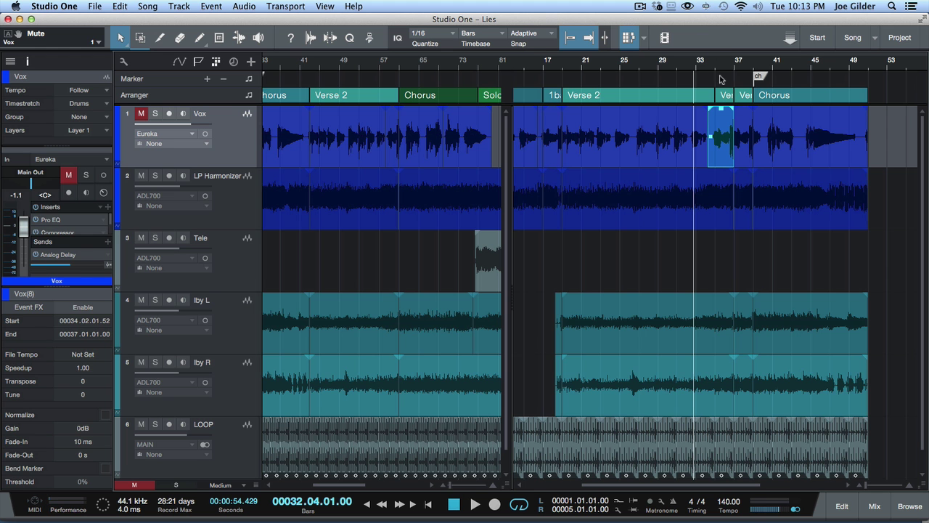
{"action": "left_click_drag", "start_coordinate": [702, 66], "coordinate": [698, 52]}
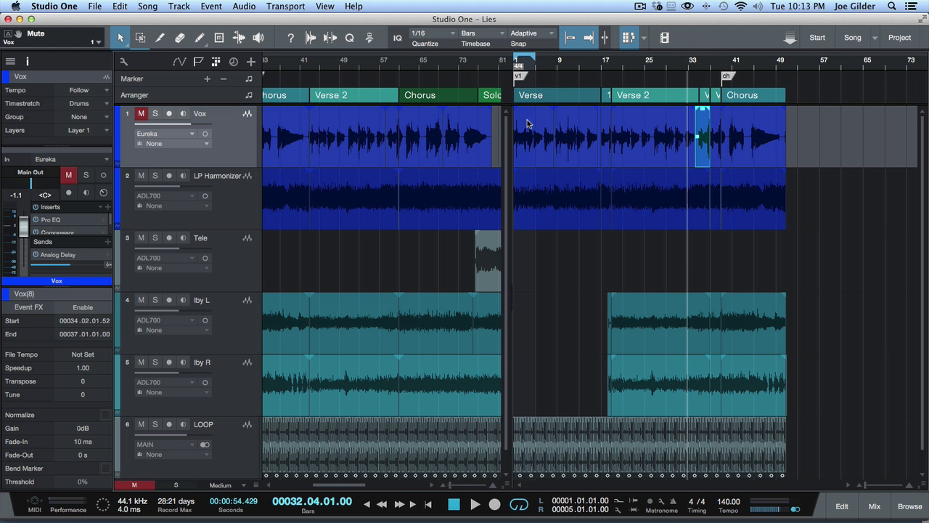
{"action": "left_click_drag", "start_coordinate": [513, 120], "coordinate": [641, 134]}
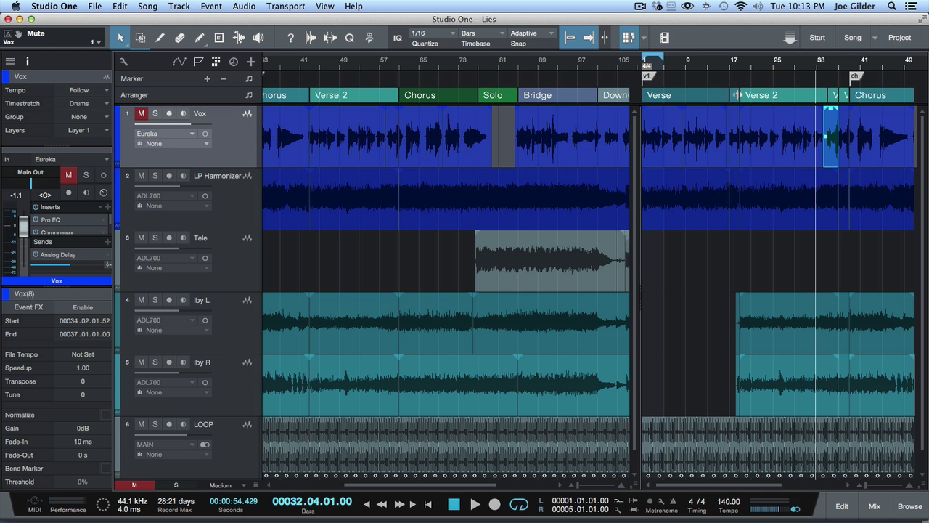
Hide the scratch pad so that only the main song's arrangement is shown, from Intro to Outro.
{"action": "left_click", "coordinate": [629, 37]}
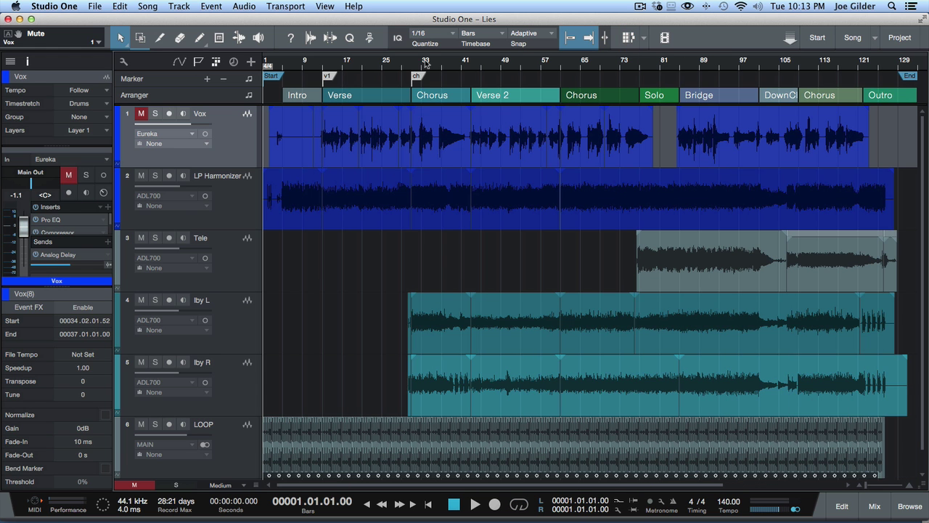
{"action": "key", "text": "e"}
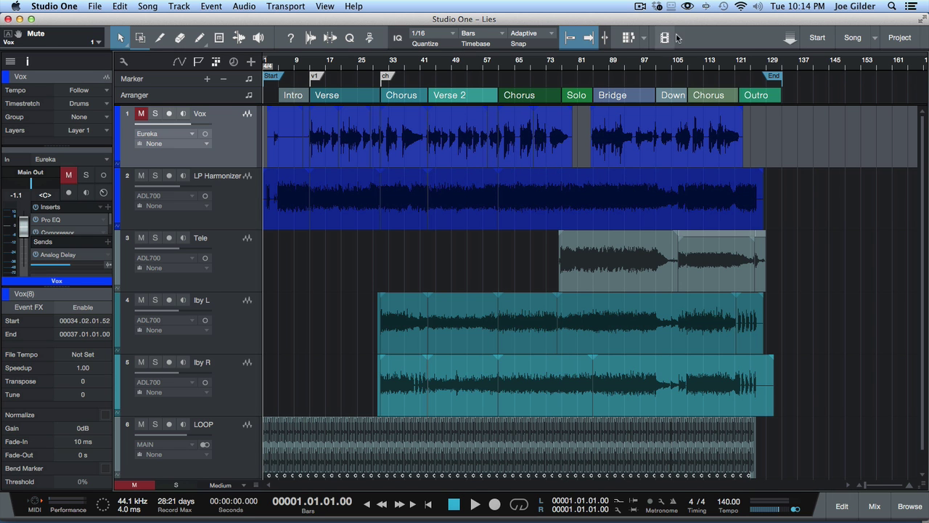
{"action": "left_click", "coordinate": [633, 42]}
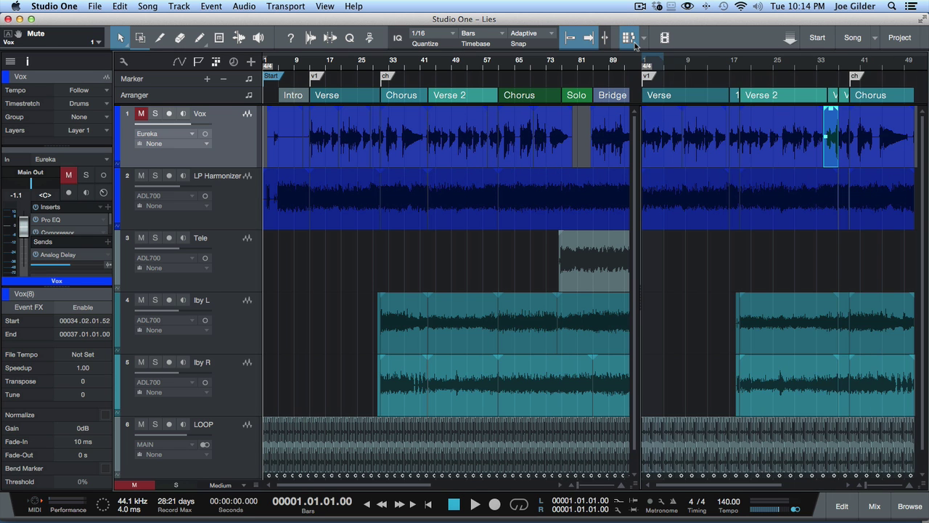
{"action": "left_click", "coordinate": [633, 43]}
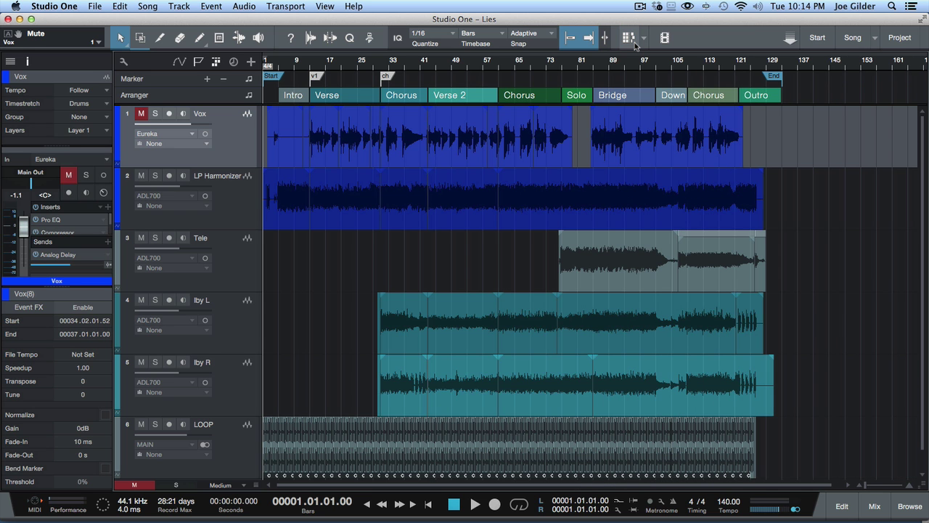